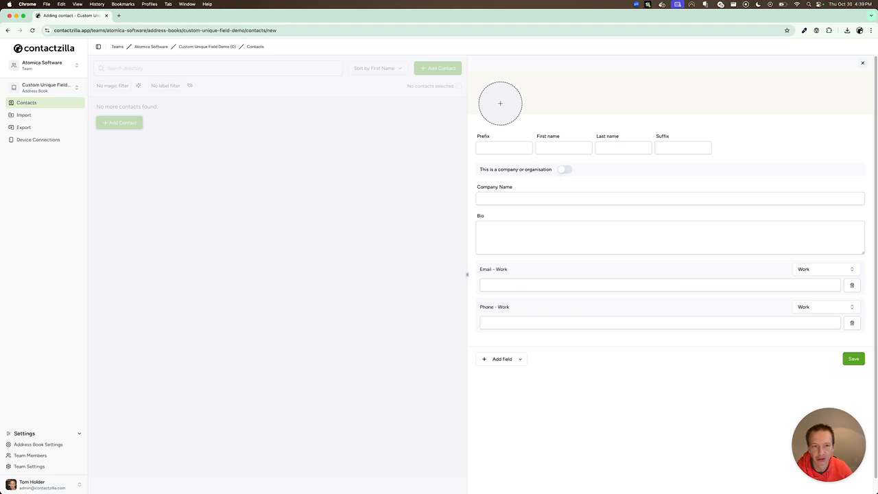
Fill the new contact's first name with Dave and last name with Smith from the suggestions
{"action": "left_click", "coordinate": [551, 147]}
{"action": "key", "text": "Down"}
{"action": "key", "text": "Return"}
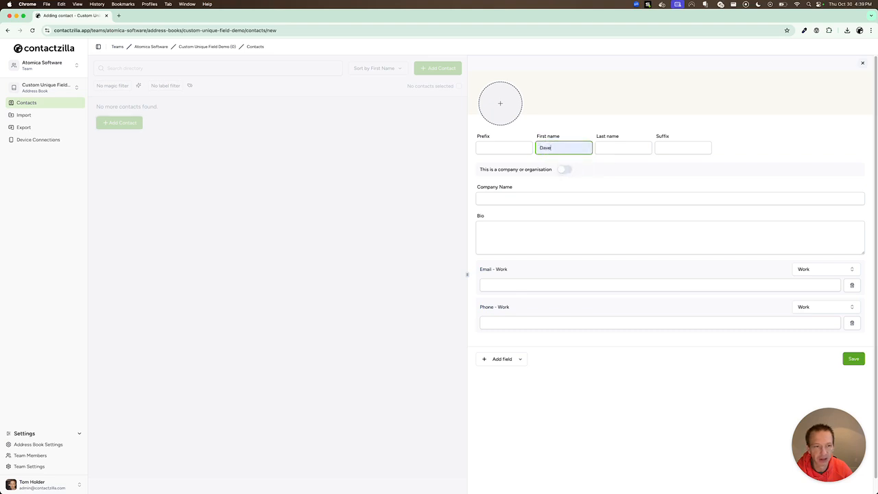
{"action": "key", "text": "Tab"}
{"action": "key", "text": "Down"}
{"action": "key", "text": "Return"}
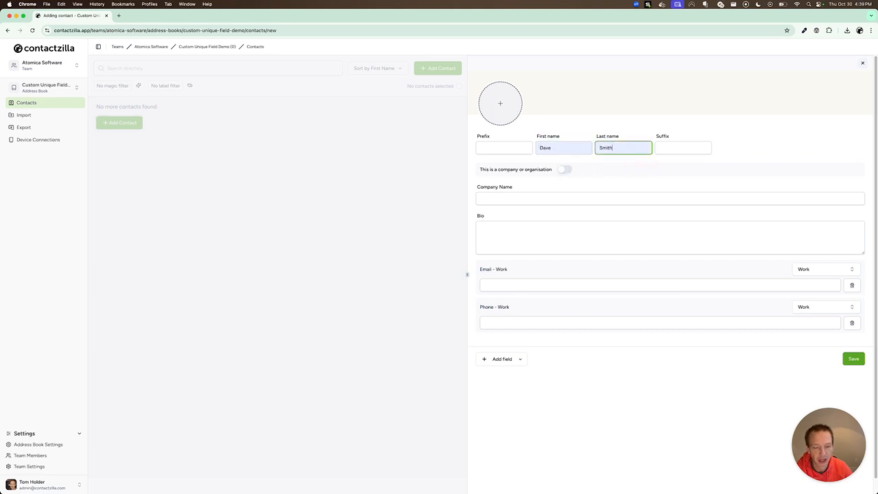
{"action": "left_click", "coordinate": [521, 359]}
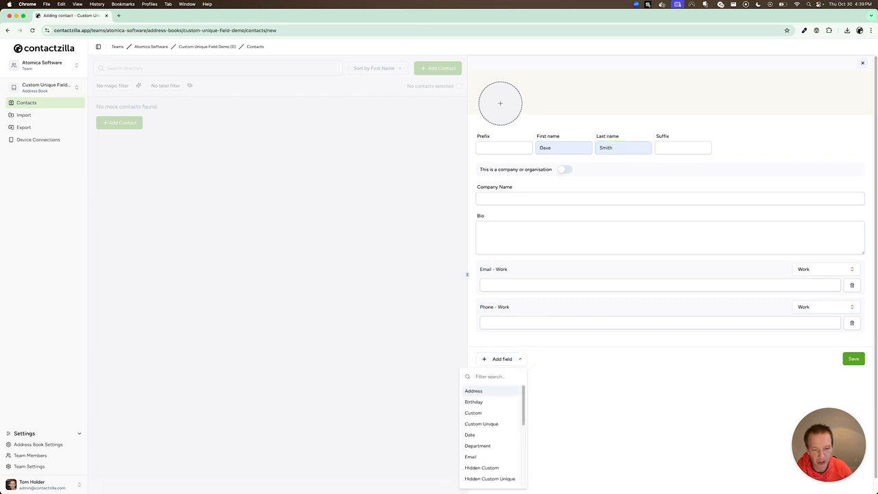
Add a new Custom Unique field named ClientId with value 123456 and save Dave Smith
{"action": "key", "text": "Down"}
{"action": "key", "text": "Down"}
{"action": "key", "text": "Down"}
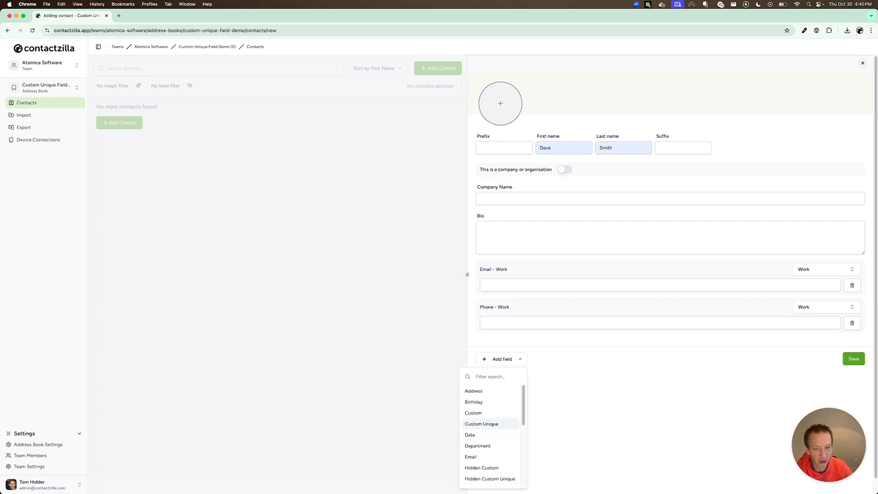
{"action": "left_click", "coordinate": [481, 423]}
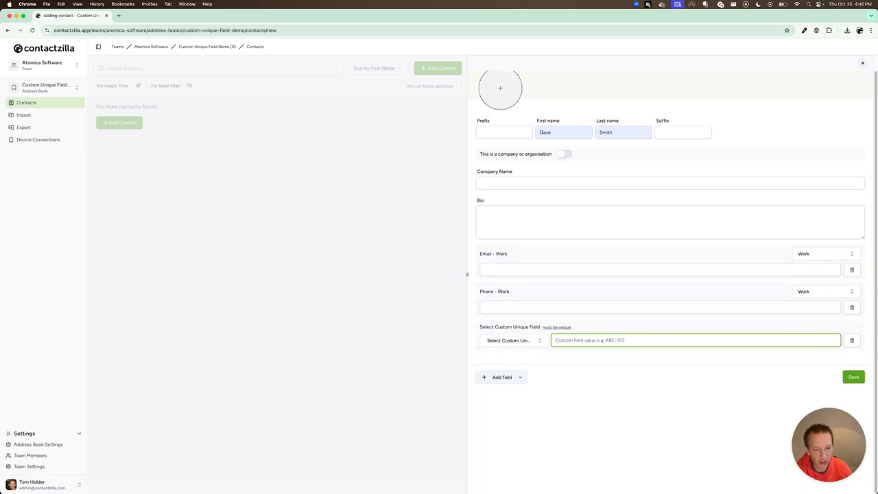
{"action": "left_click", "coordinate": [529, 341]}
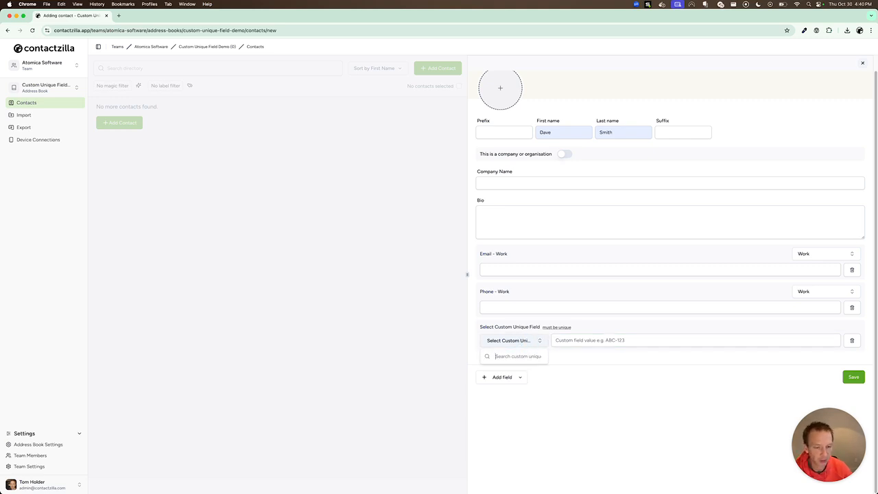
{"action": "type", "text": "ClientId"}
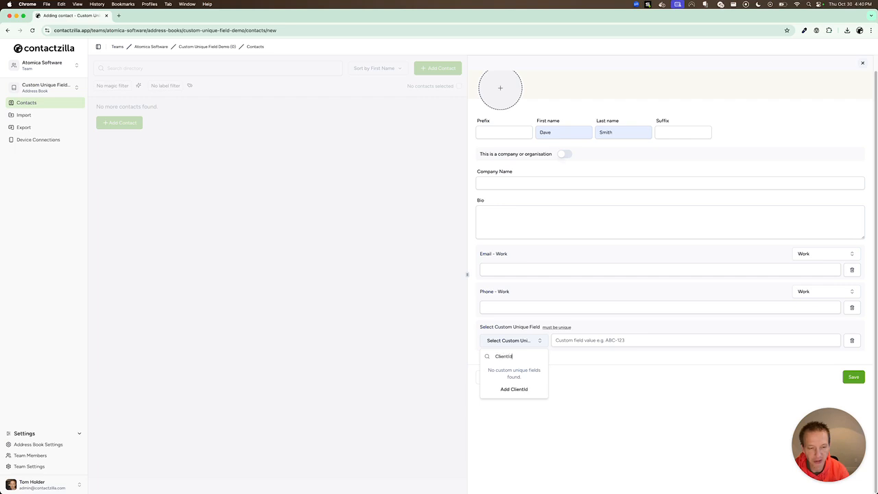
{"action": "left_click", "coordinate": [529, 389]}
{"action": "key", "text": "Tab"}
{"action": "type", "text": "123456"}
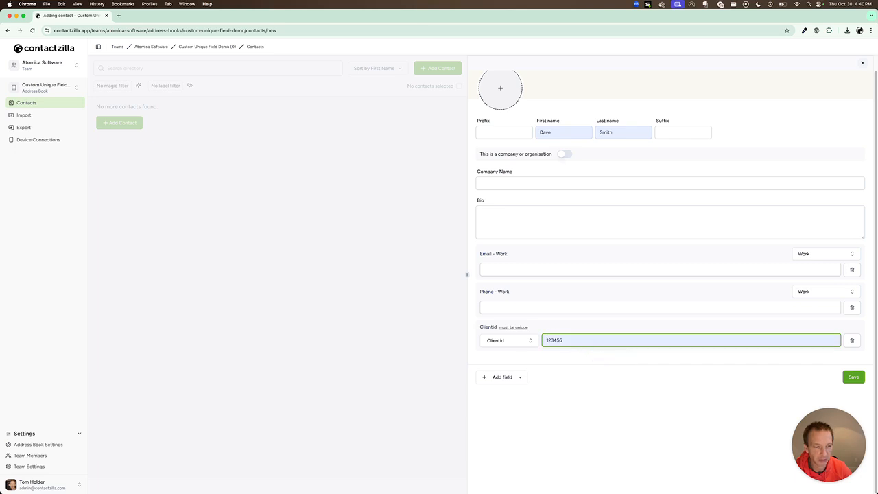
{"action": "key", "text": "Return"}
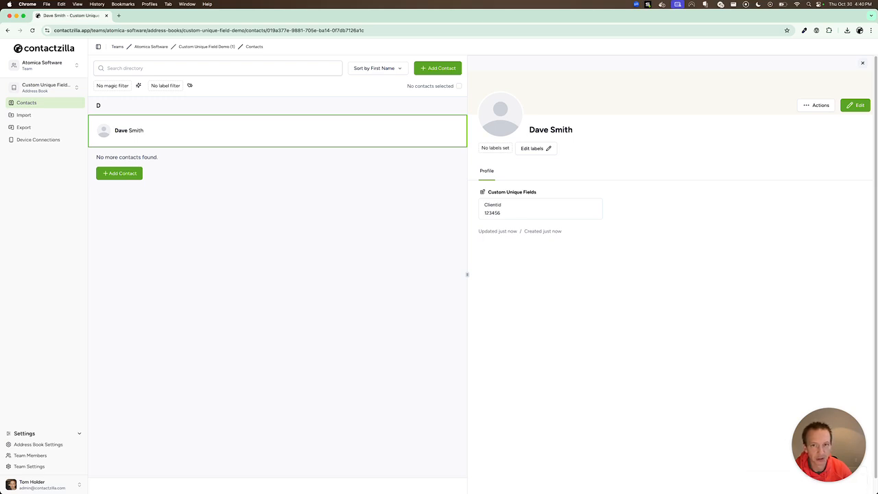
{"action": "left_click", "coordinate": [432, 68]}
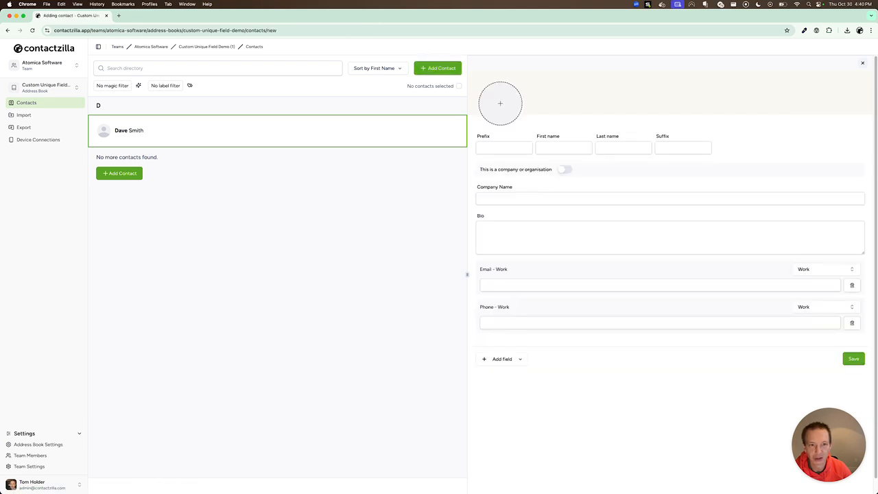
{"action": "left_click", "coordinate": [563, 146]}
{"action": "type", "text": "Nick"}
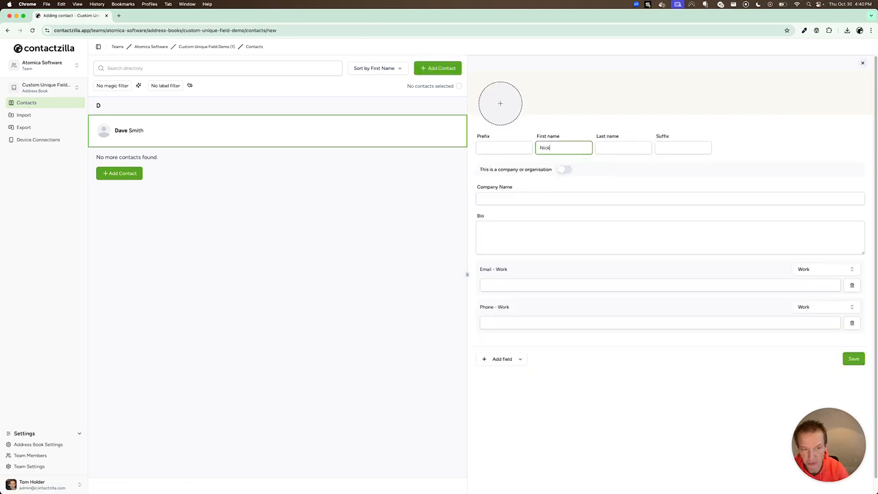
{"action": "left_click", "coordinate": [623, 147]}
{"action": "type", "text": "S"}
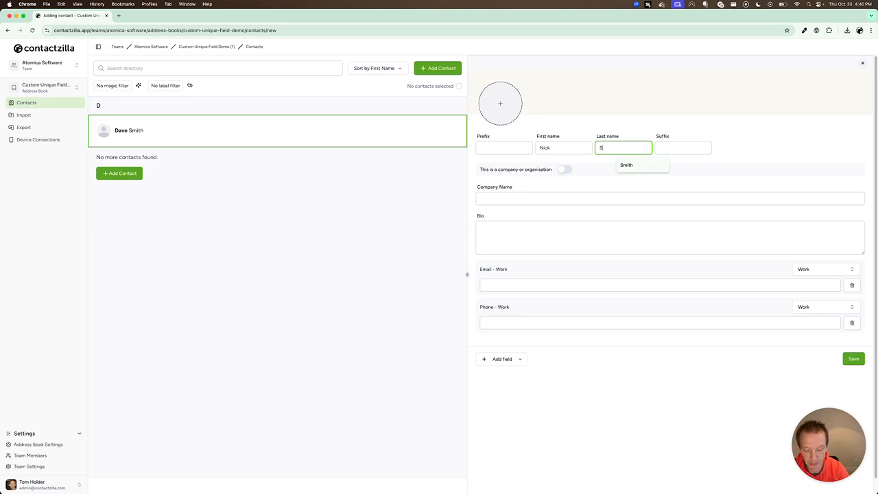
{"action": "type", "text": "mith"}
{"action": "left_click", "coordinate": [512, 359]}
{"action": "left_click", "coordinate": [501, 422]}
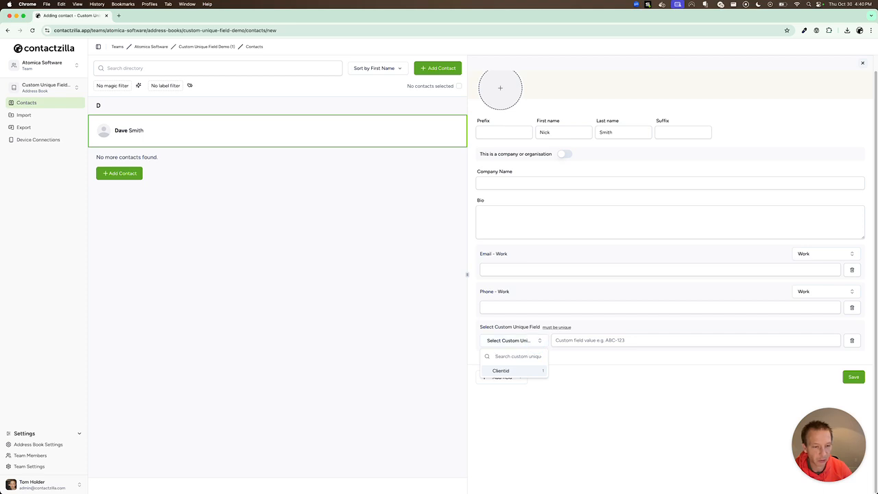
{"action": "left_click", "coordinate": [501, 371]}
{"action": "key", "text": "Tab"}
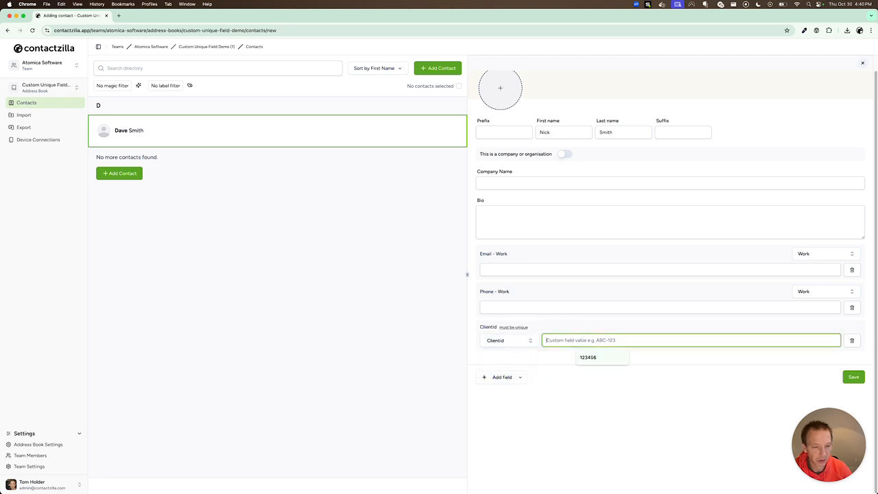
{"action": "type", "text": "123456"}
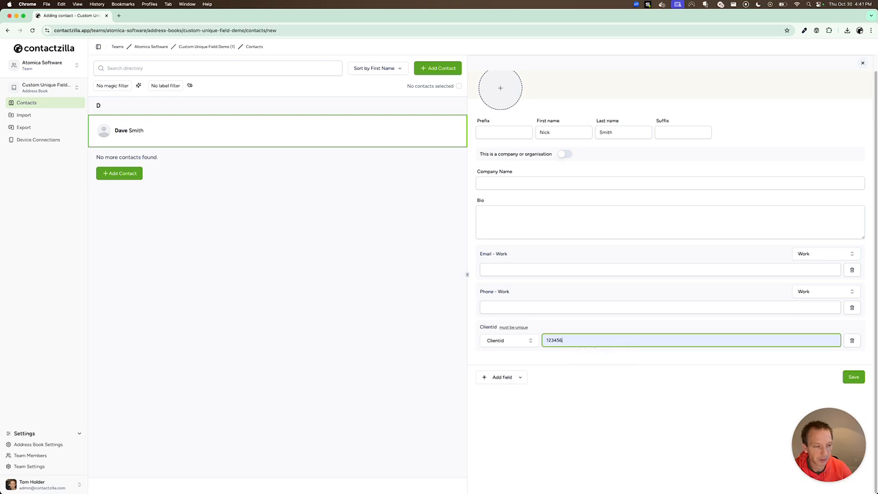
{"action": "key", "text": "Return"}
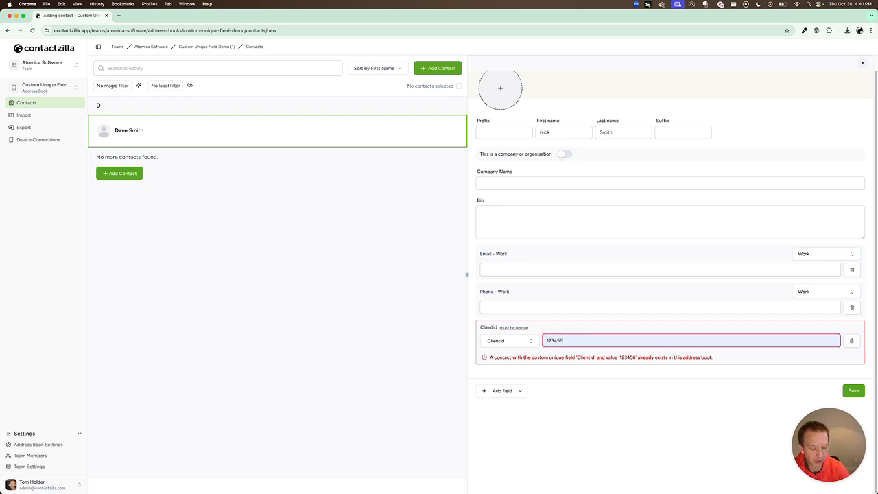
Fix the duplicate ClientId to 1234567, save, and copy that value
{"action": "type", "text": "7"}
{"action": "key", "text": "Return"}
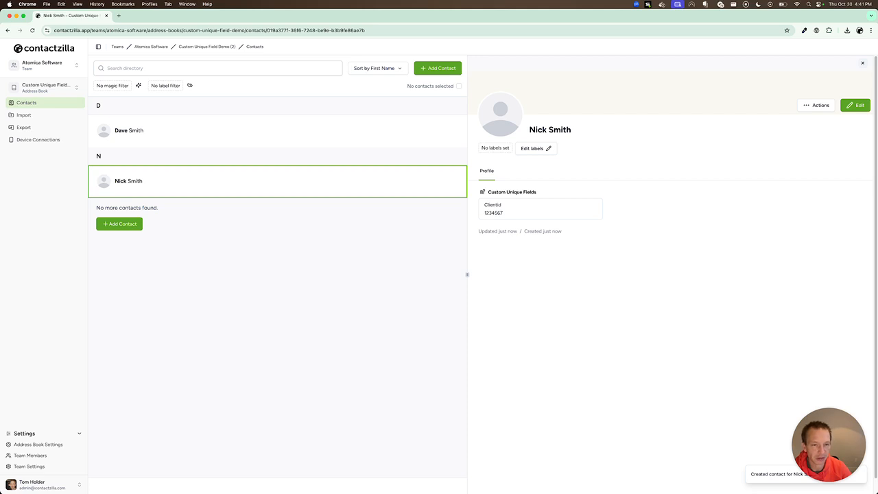
{"action": "double_click", "coordinate": [494, 212]}
{"action": "key", "text": "super+c"}
{"action": "left_click", "coordinate": [212, 67]}
Search the directory for ClientId 1234567, then narrow the search to 123456
{"action": "key", "text": "super+v"}
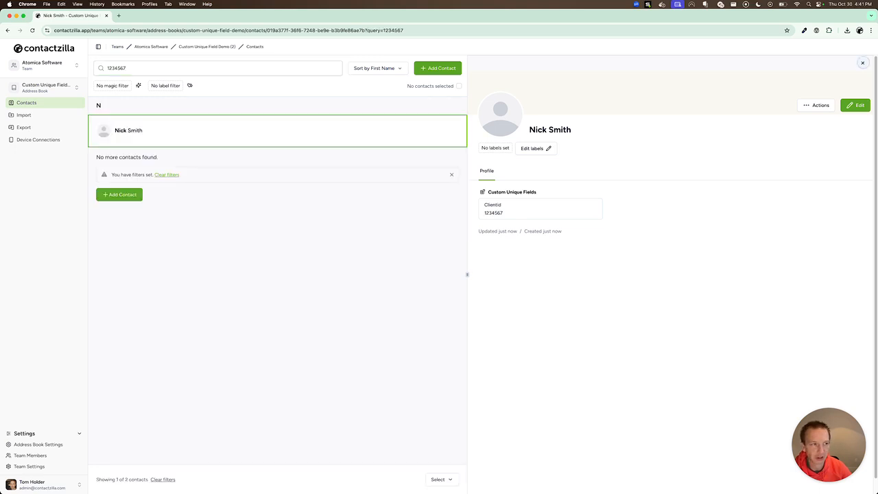
{"action": "left_click", "coordinate": [862, 63]}
{"action": "left_click", "coordinate": [155, 67]}
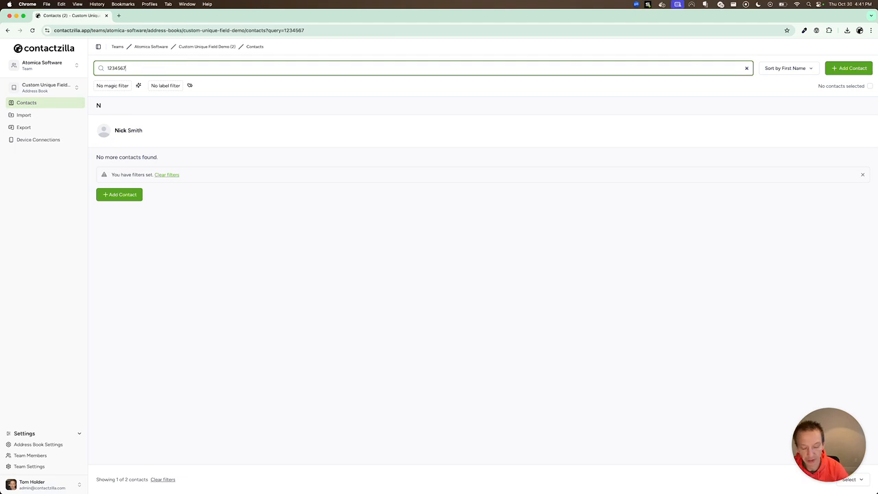
{"action": "key", "text": "BackSpace"}
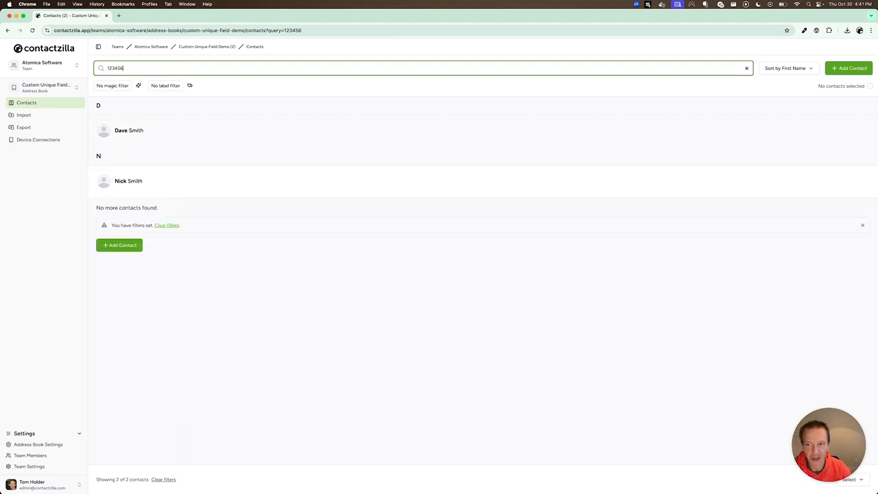
{"action": "left_click", "coordinate": [136, 130]}
{"action": "left_click", "coordinate": [159, 180]}
{"action": "left_click", "coordinate": [165, 140]}
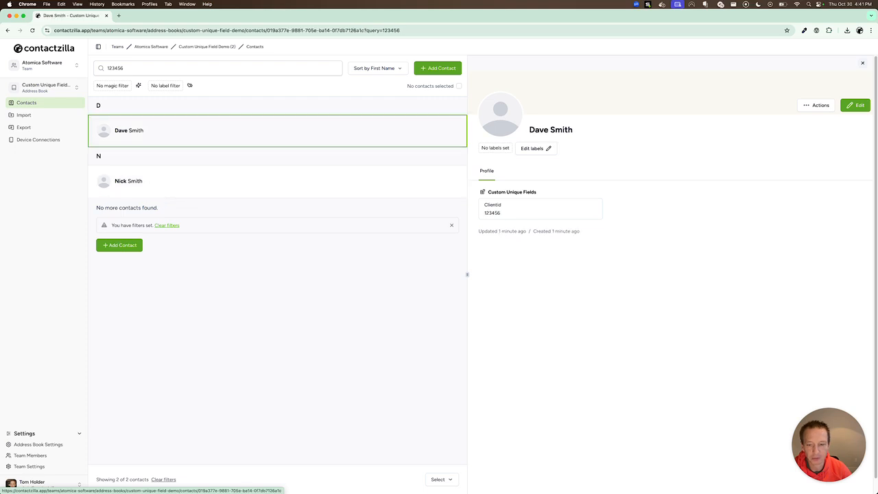
{"action": "mouse_move", "coordinate": [199, 484]}
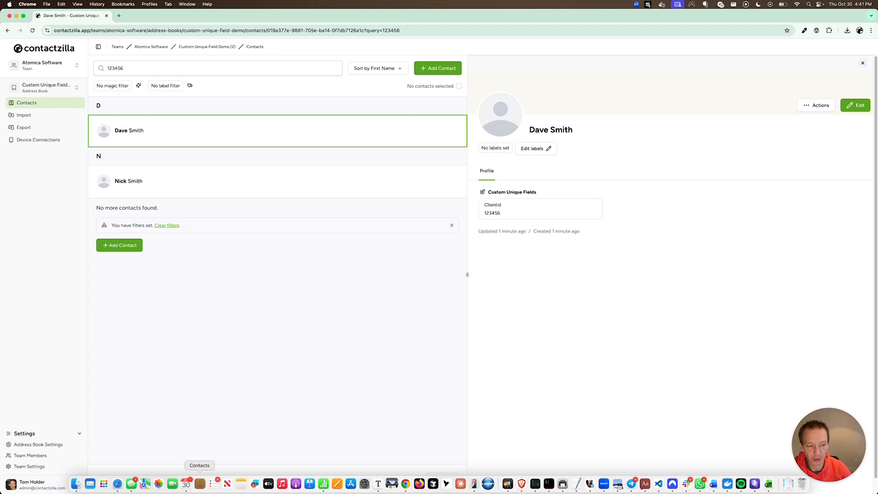
{"action": "left_click", "coordinate": [200, 484]}
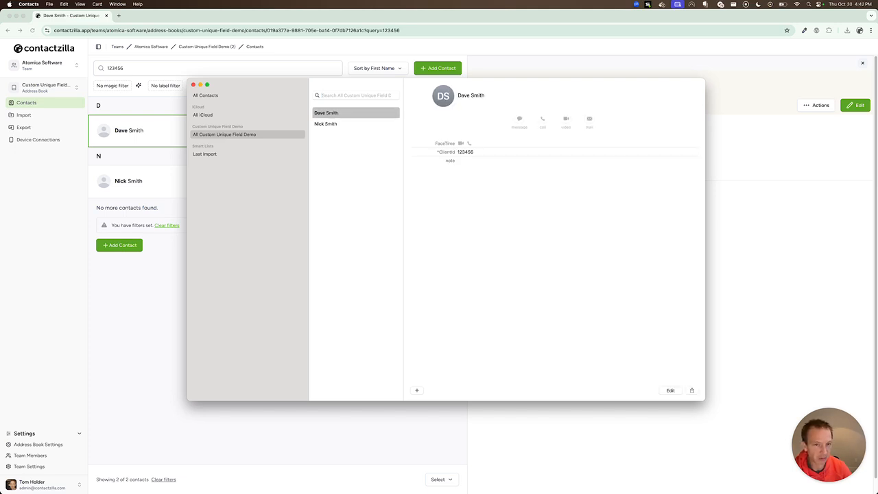
{"action": "key", "text": "Down"}
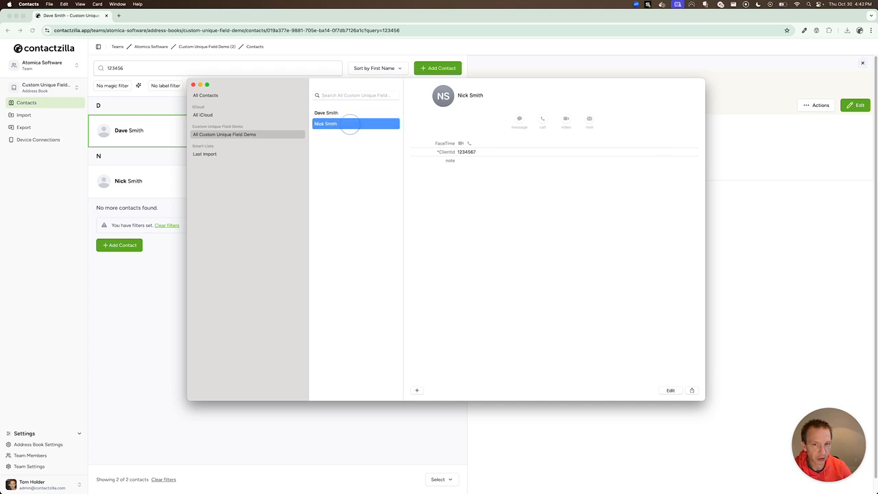
{"action": "key", "text": "Up"}
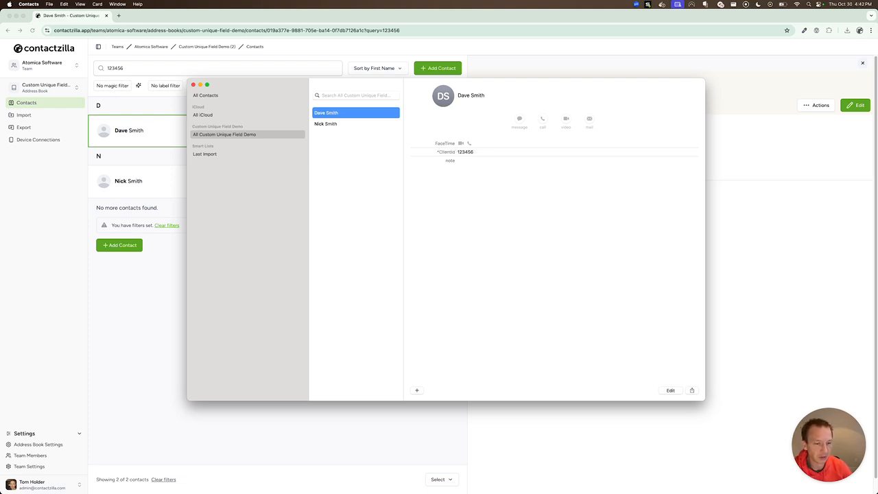
{"action": "left_click", "coordinate": [670, 390]}
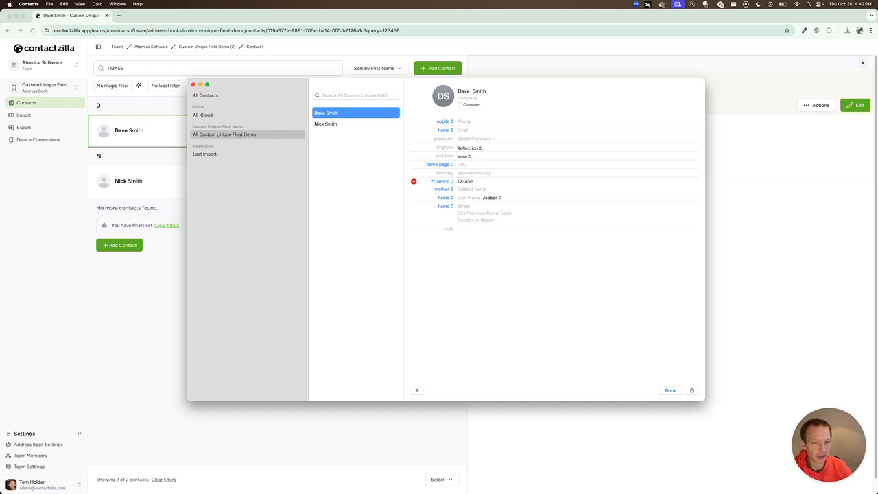
{"action": "left_click", "coordinate": [443, 189]}
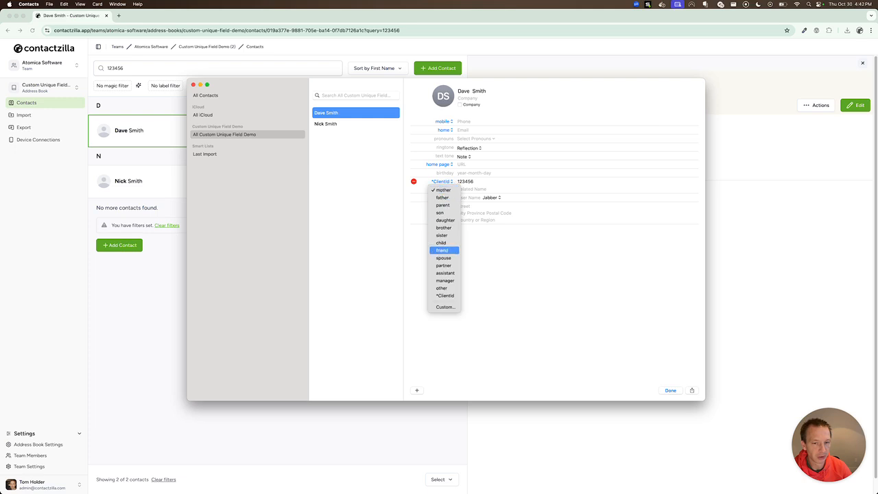
{"action": "left_click", "coordinate": [448, 307]}
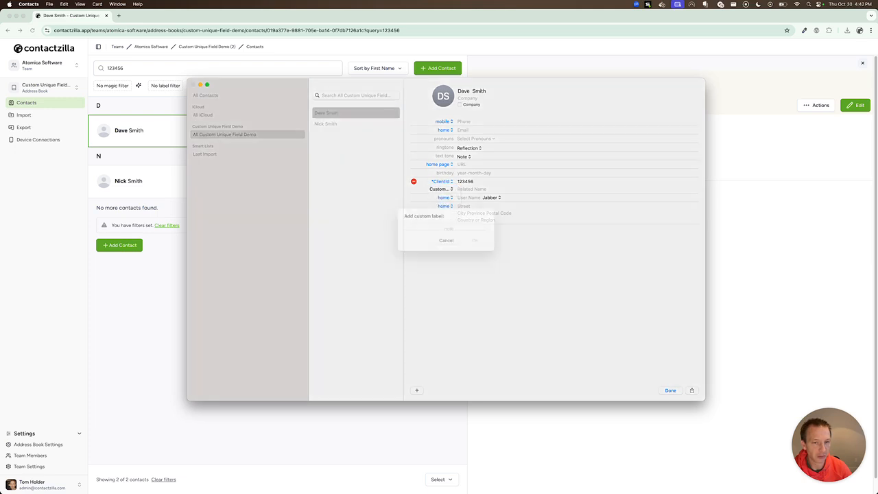
{"action": "type", "text": "1"}
{"action": "type", "text": "Badg"}
{"action": "type", "text": "e"}
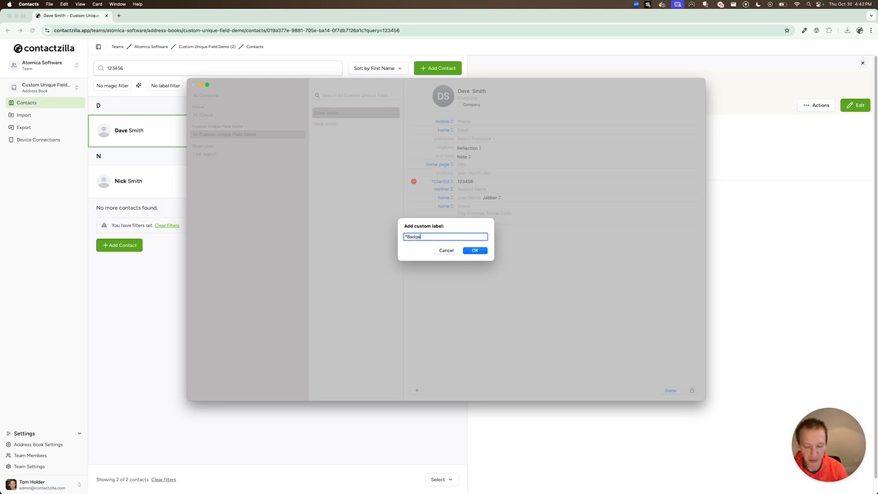
{"action": "type", "text": "Id"}
{"action": "key", "text": "Return"}
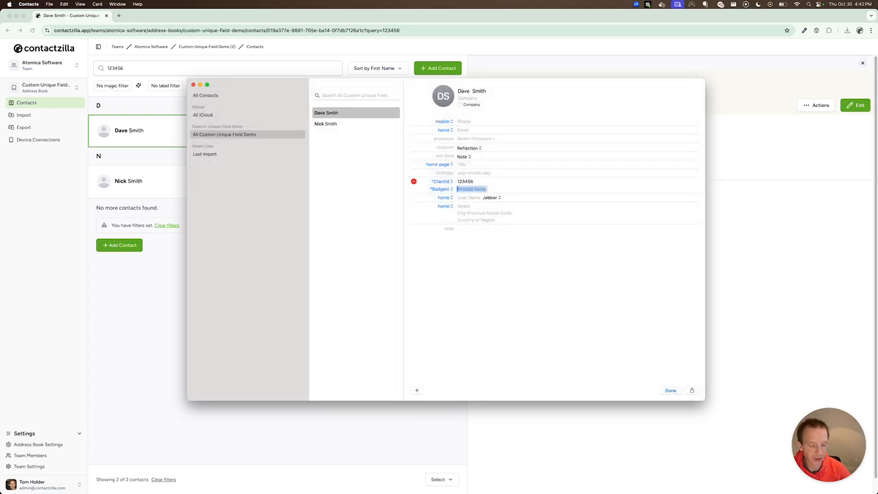
{"action": "type", "text": "45678"}
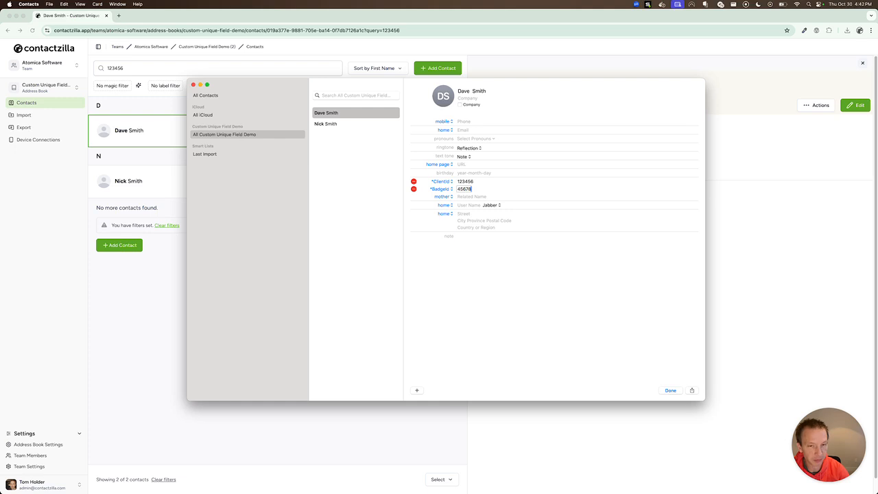
{"action": "left_click", "coordinate": [510, 312]}
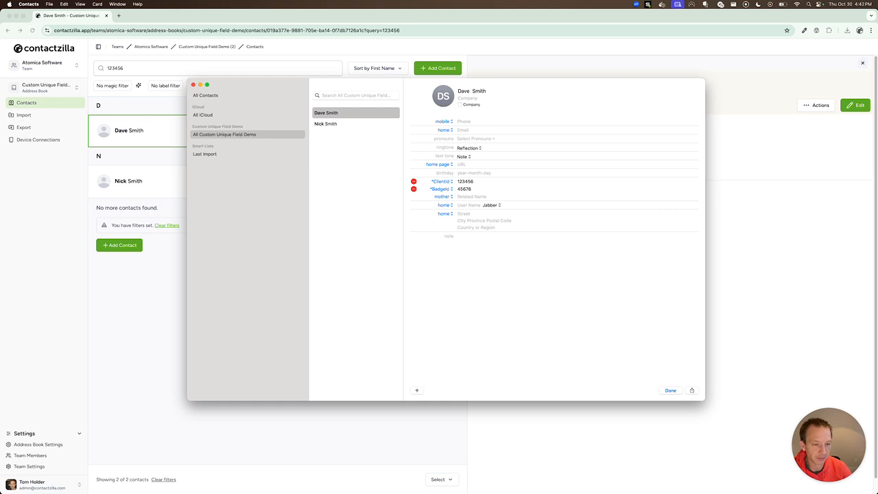
{"action": "left_click", "coordinate": [671, 390]}
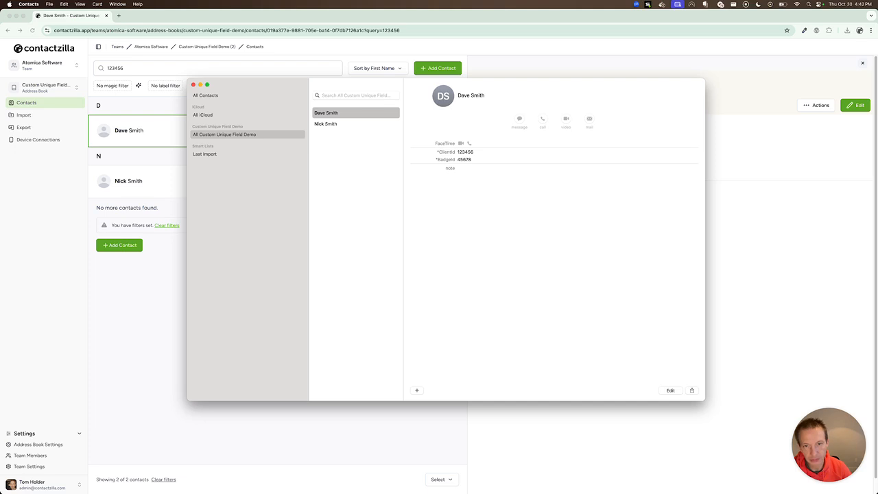
{"action": "left_click", "coordinate": [133, 286]}
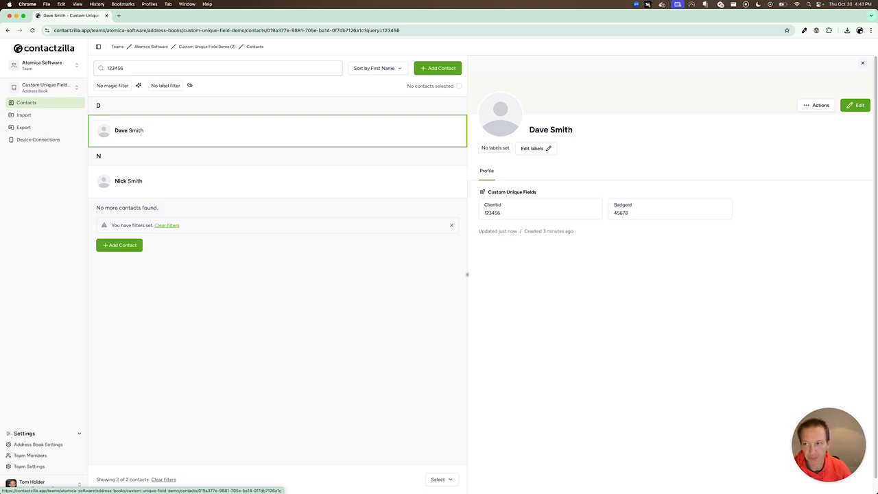
Start a CSV import, preview contacts-clientid.csv, then cancel back to the contacts list
{"action": "left_click", "coordinate": [24, 114]}
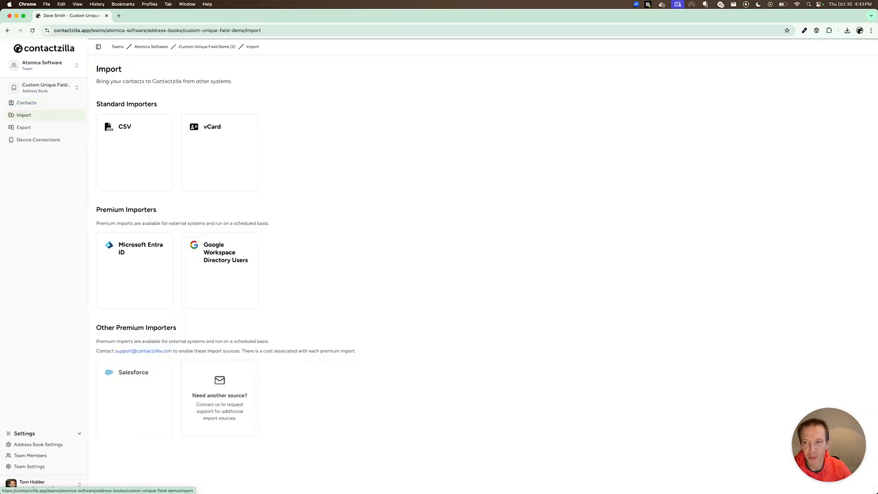
{"action": "left_click", "coordinate": [125, 126]}
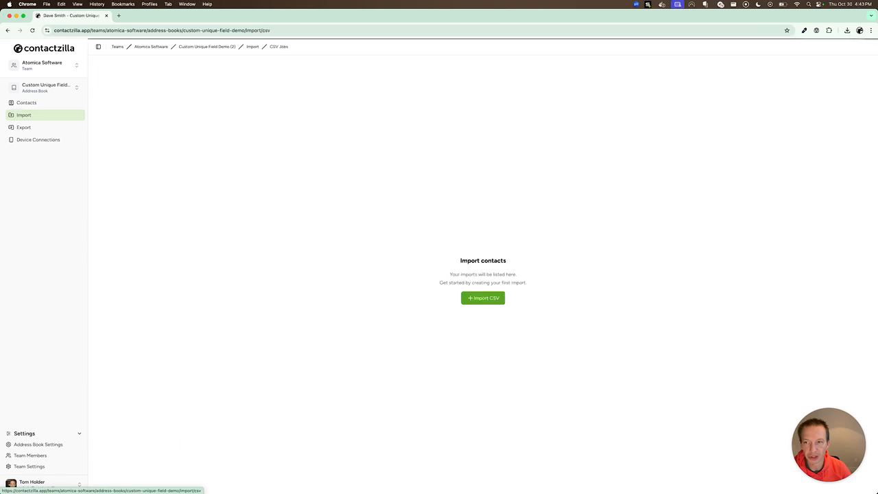
{"action": "left_click", "coordinate": [483, 297]}
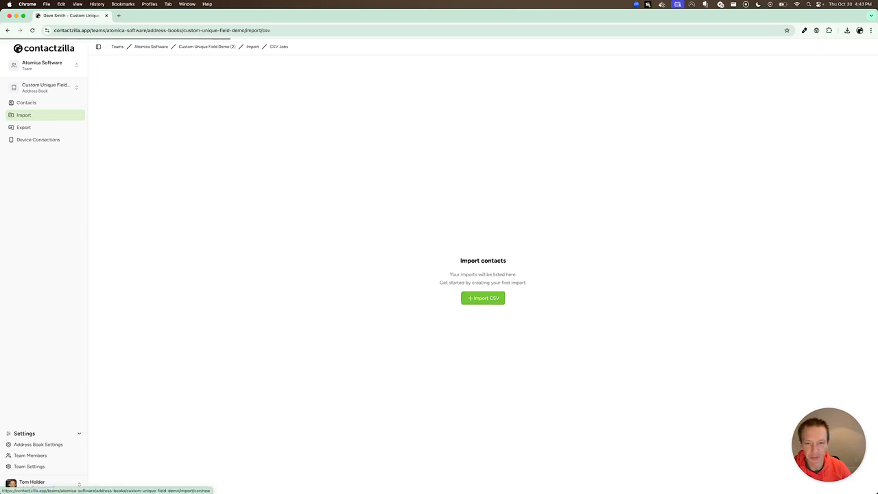
{"action": "left_click", "coordinate": [494, 142]}
{"action": "left_click", "coordinate": [267, 144]}
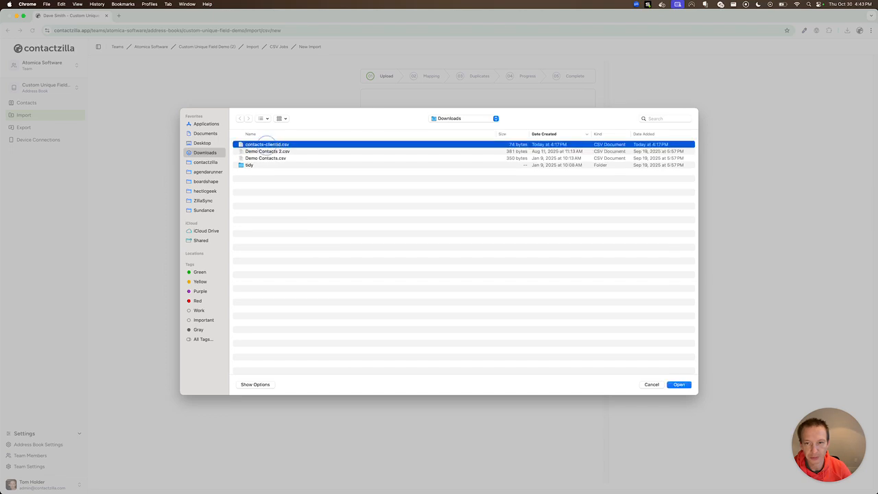
{"action": "key", "text": "space"}
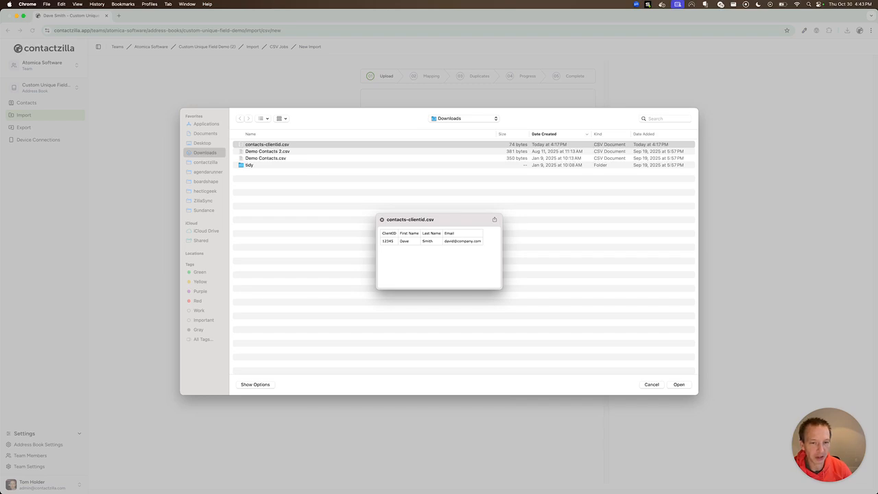
{"action": "key", "text": "space"}
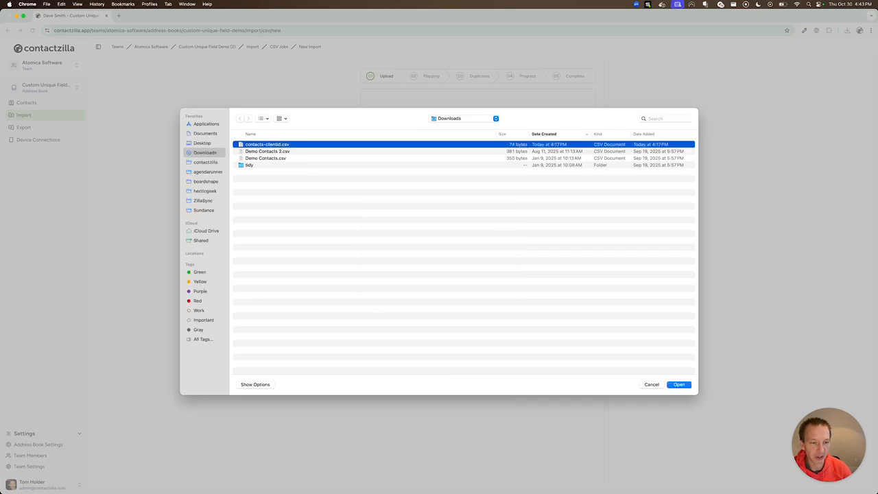
{"action": "left_click", "coordinate": [652, 384]}
{"action": "left_click", "coordinate": [59, 104]}
Edit Dave Smith's record, trimming Clientid 123456 to 12345, and save it
{"action": "left_click", "coordinate": [182, 139]}
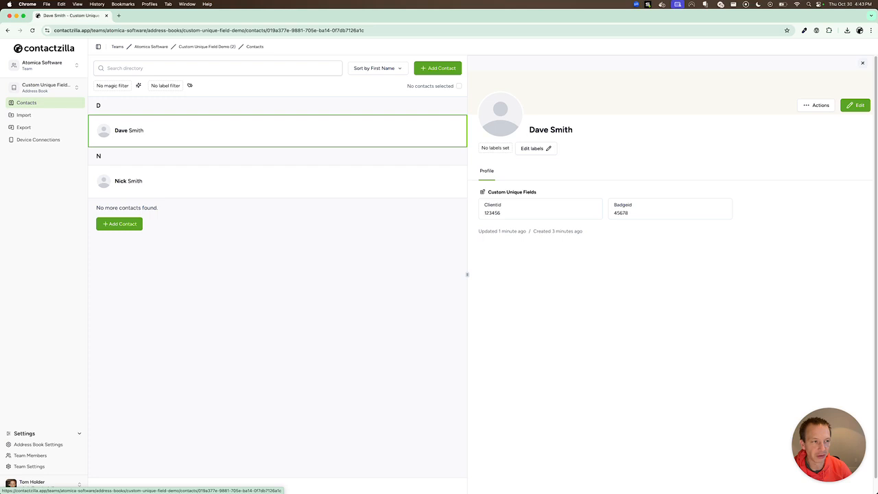
{"action": "left_click", "coordinate": [855, 105]}
{"action": "left_click", "coordinate": [564, 280]}
{"action": "key", "text": "BackSpace"}
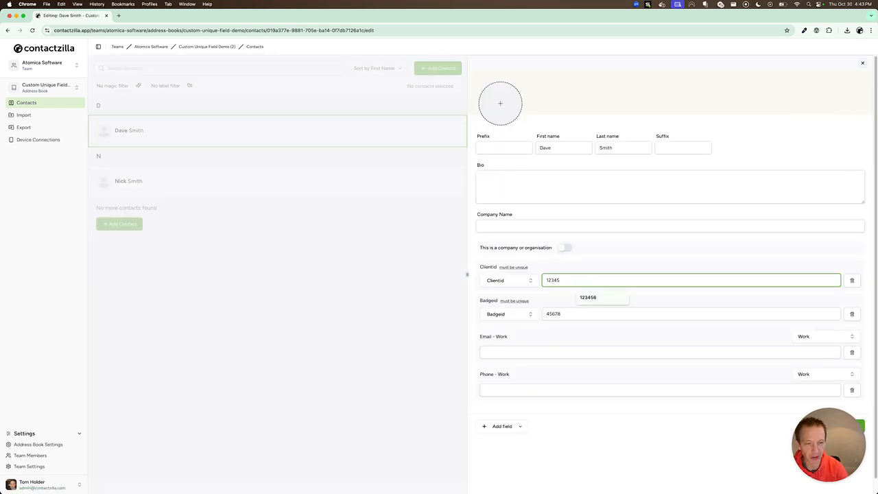
{"action": "left_click", "coordinate": [674, 456]}
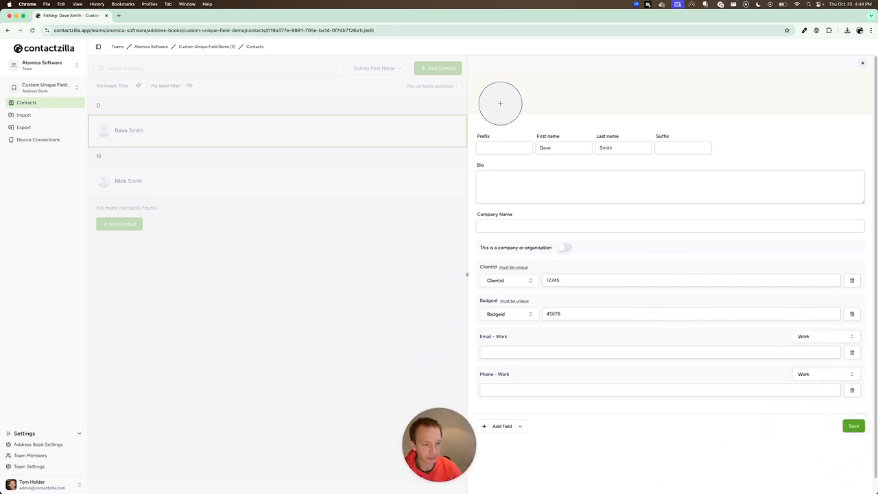
{"action": "left_click", "coordinate": [853, 427]}
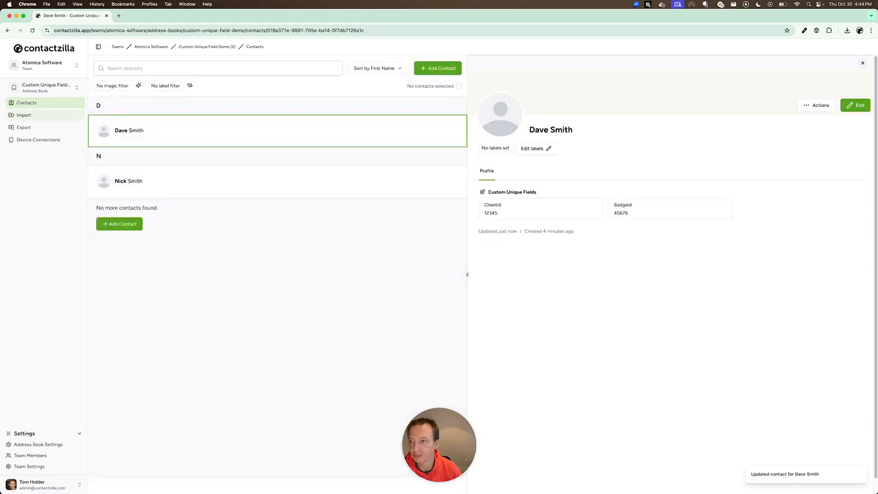
{"action": "left_click", "coordinate": [27, 115]}
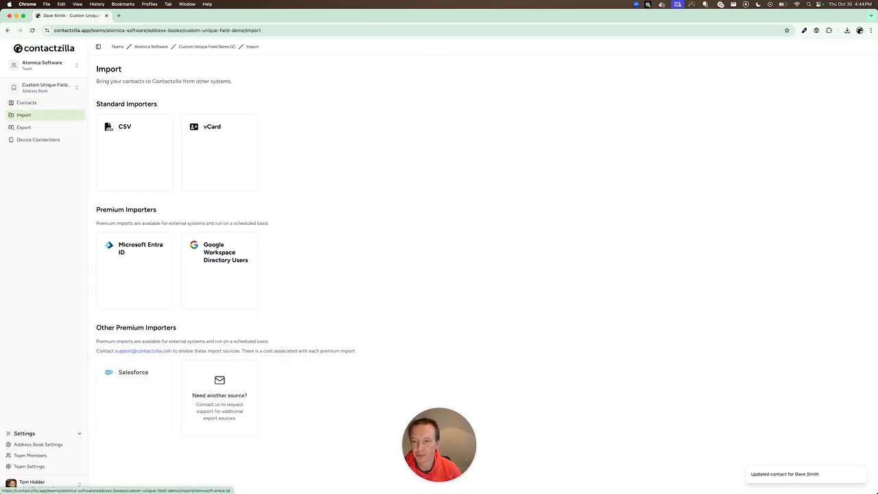
Start a new CSV import and upload contacts-clientid.csv after previewing it
{"action": "left_click", "coordinate": [137, 153]}
{"action": "left_click", "coordinate": [483, 298]}
{"action": "left_click", "coordinate": [457, 130]}
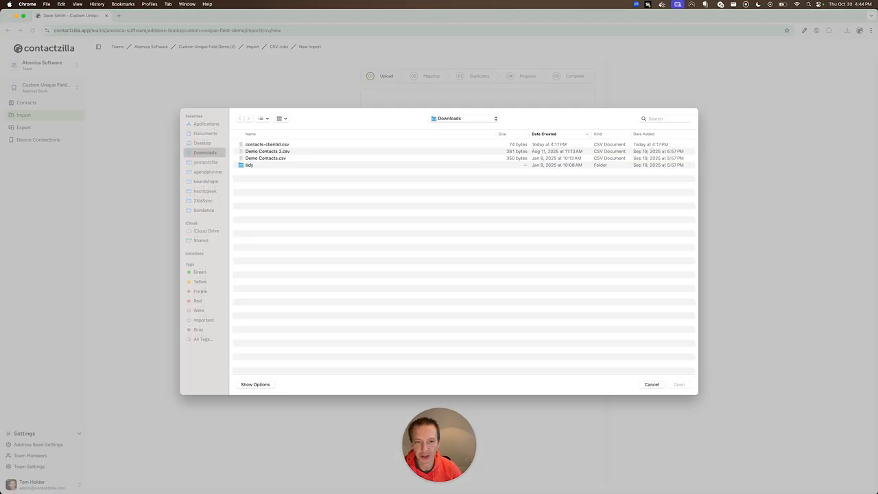
{"action": "left_click", "coordinate": [267, 144]}
{"action": "key", "text": "space"}
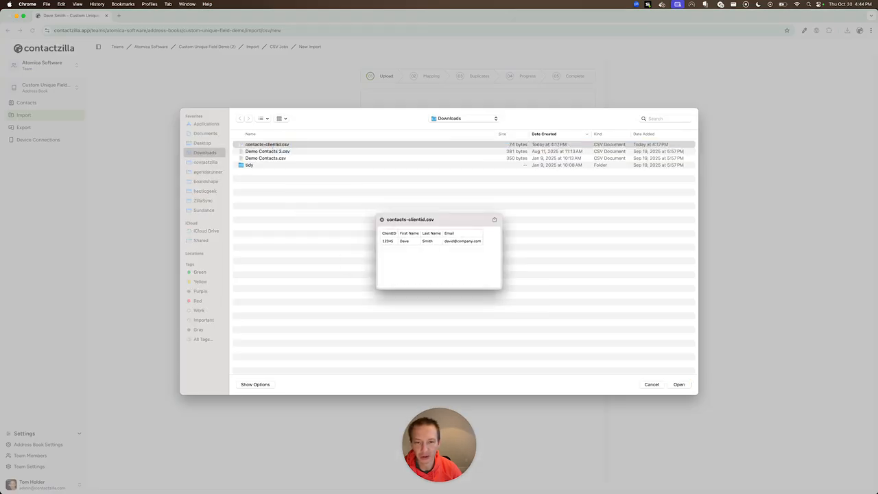
{"action": "key", "text": "space"}
{"action": "key", "text": "space"}
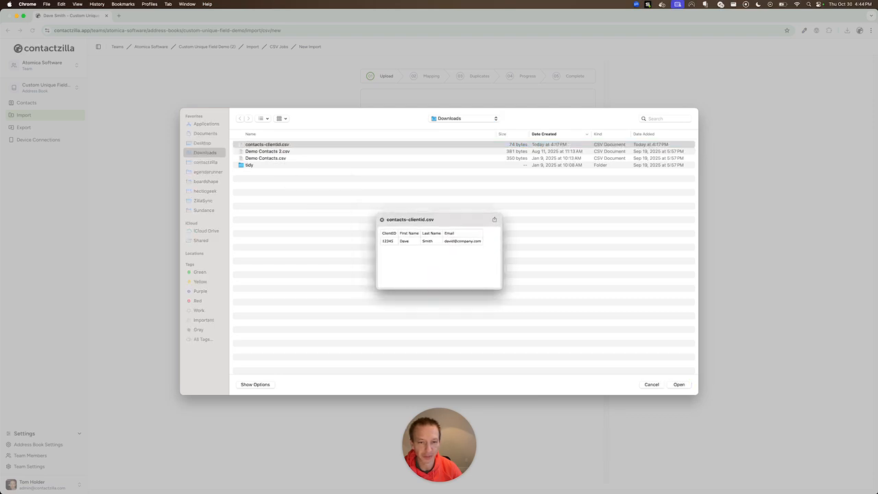
{"action": "key", "text": "space"}
{"action": "left_click", "coordinate": [679, 384]}
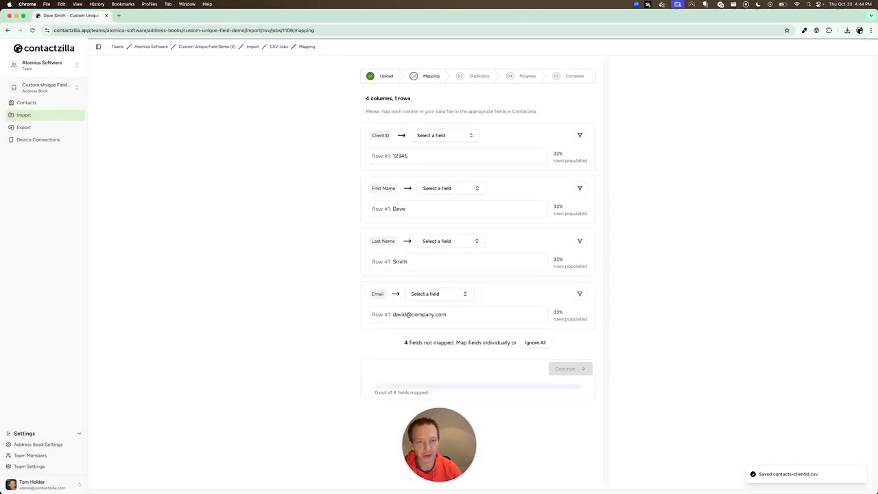
Map the ClientID column to the Custom Unique Clientid field
{"action": "left_click", "coordinate": [444, 135]}
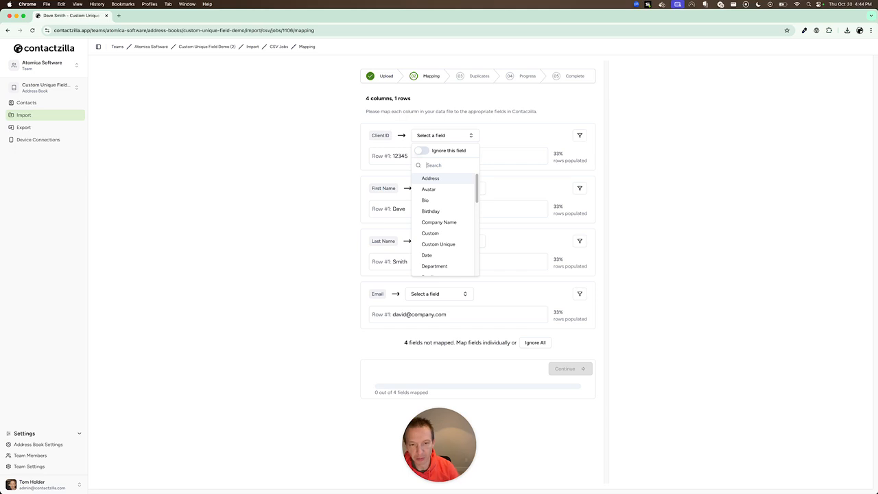
{"action": "left_click", "coordinate": [438, 244]}
{"action": "left_click", "coordinate": [533, 135]}
{"action": "left_click", "coordinate": [540, 166]}
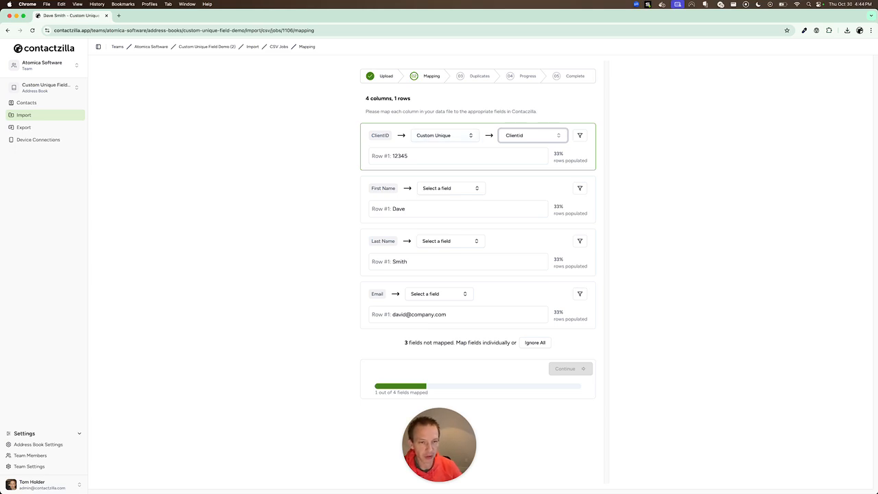
Map the First Name and Last Name columns to First Name and Last Name
{"action": "left_click", "coordinate": [451, 188]}
{"action": "type", "text": "f"}
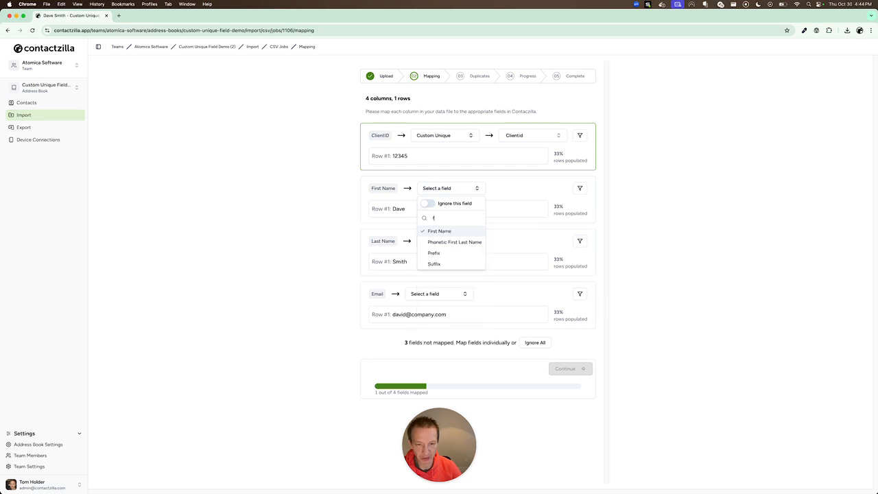
{"action": "left_click", "coordinate": [458, 231]}
{"action": "left_click", "coordinate": [458, 241]}
{"action": "type", "text": "la"}
{"action": "left_click", "coordinate": [438, 294]}
Map the Email column to a Work email and continue to duplicates
{"action": "left_click", "coordinate": [446, 293]}
{"action": "type", "text": "em"}
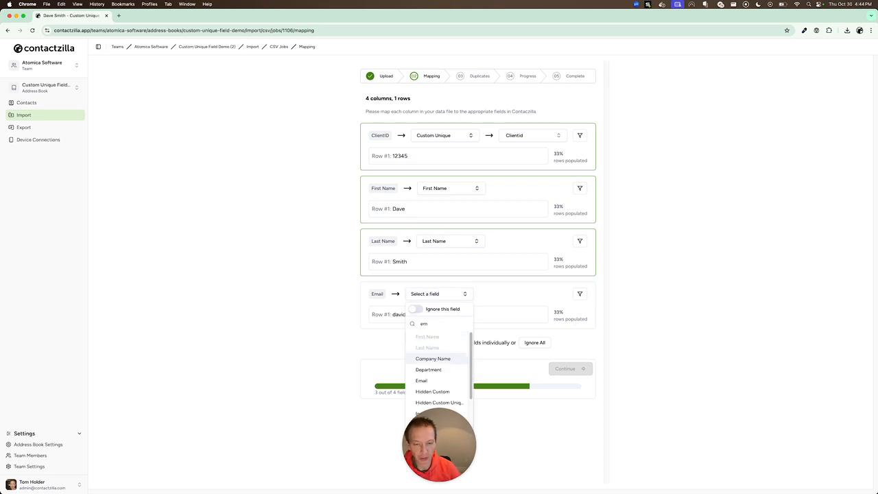
{"action": "left_click", "coordinate": [421, 380]}
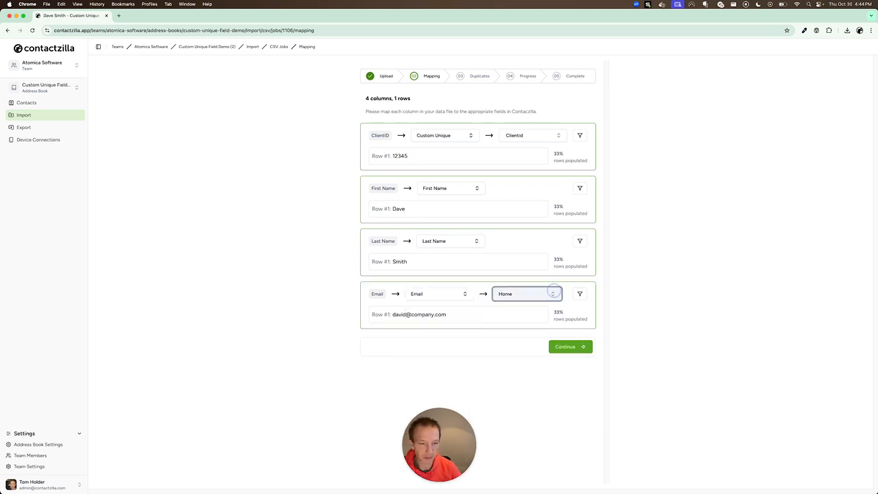
{"action": "left_click", "coordinate": [551, 294]}
{"action": "left_click", "coordinate": [520, 320]}
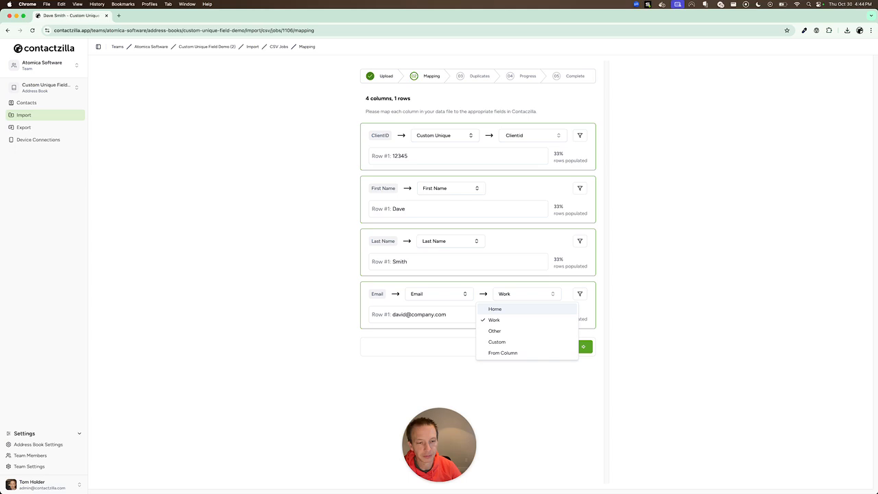
{"action": "left_click", "coordinate": [573, 347]}
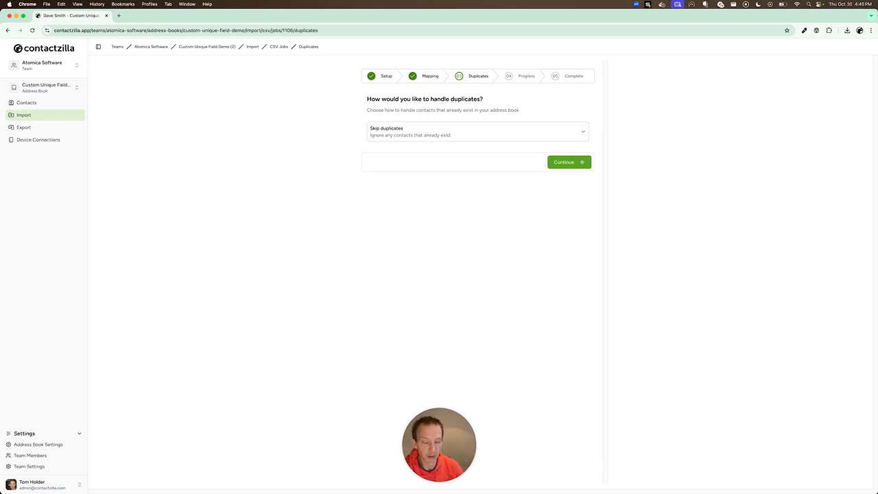
Run the CSV import with Merge duplicates so the one record merges into the existing contact
{"action": "left_click", "coordinate": [478, 131]}
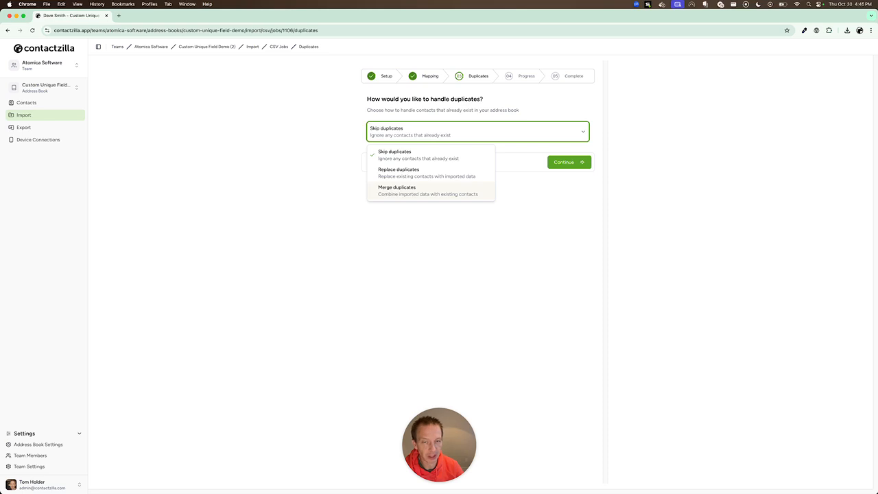
{"action": "left_click", "coordinate": [434, 193]}
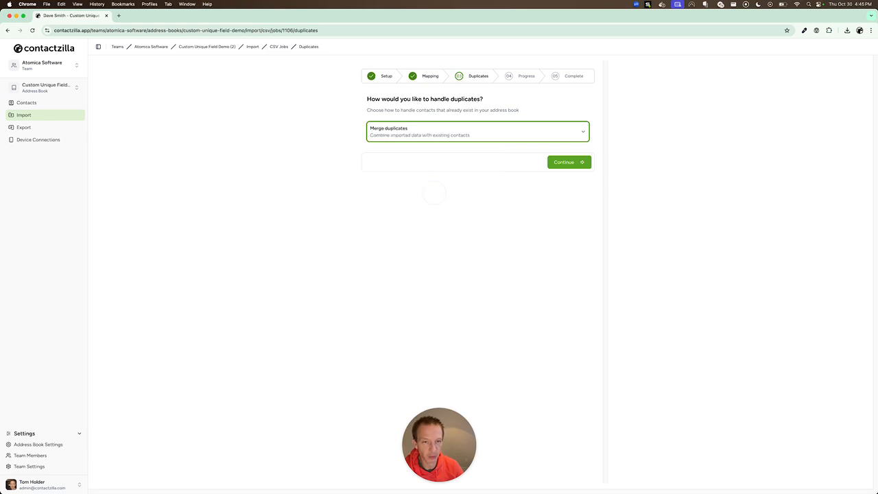
{"action": "left_click", "coordinate": [569, 162]}
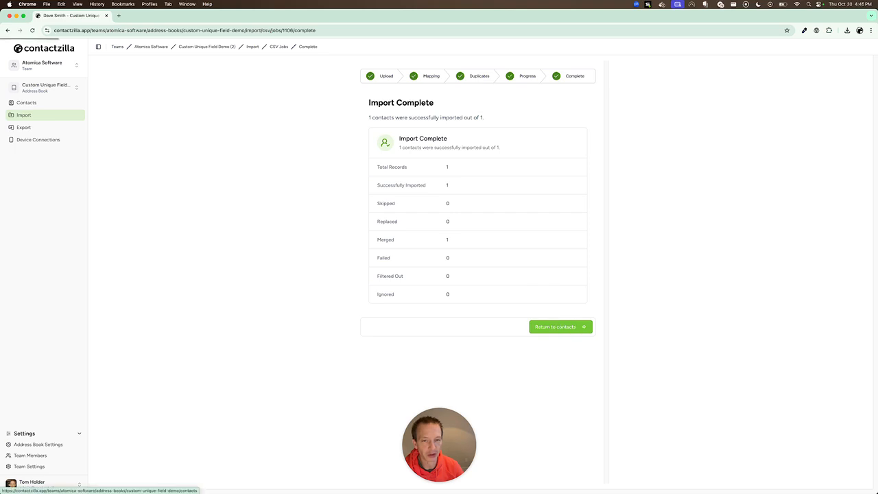
{"action": "left_click", "coordinate": [559, 327]}
Check the contact now has a work email with Clientid 12345, then view the CSV Jobs list
{"action": "left_click", "coordinate": [251, 127]}
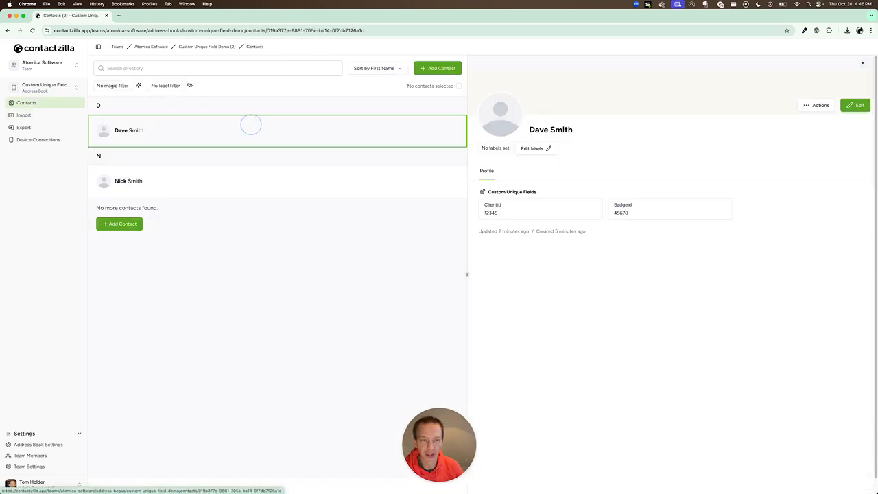
{"action": "left_click", "coordinate": [32, 30]}
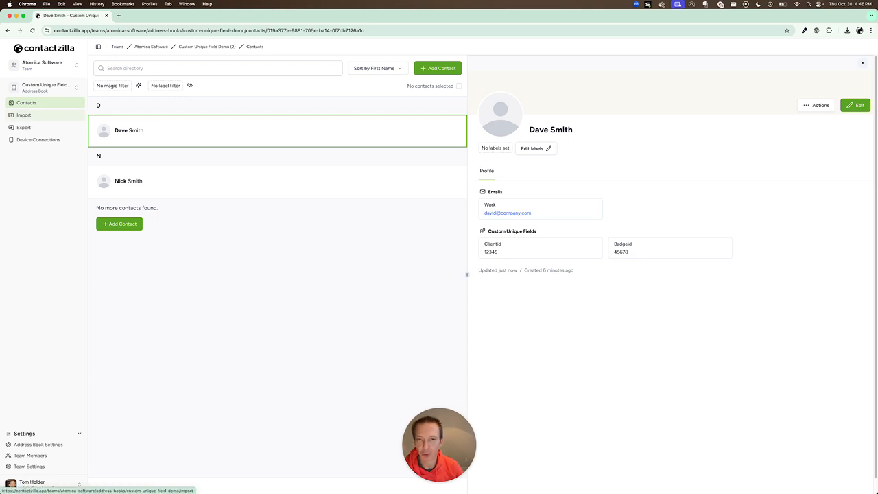
{"action": "left_click", "coordinate": [24, 115]}
{"action": "left_click", "coordinate": [135, 138]}
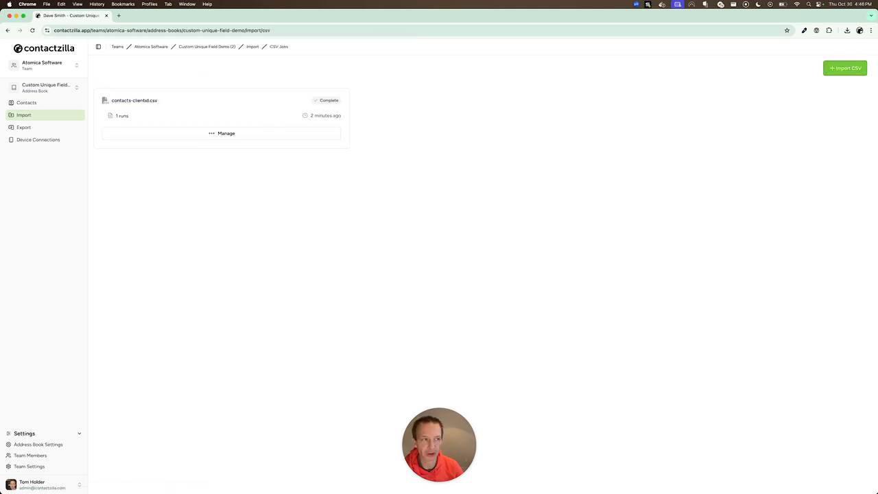
Re-import contacts-clientid.csv with the saved column mapping, choosing Replace duplicates
{"action": "left_click", "coordinate": [844, 68]}
{"action": "left_click", "coordinate": [470, 130]}
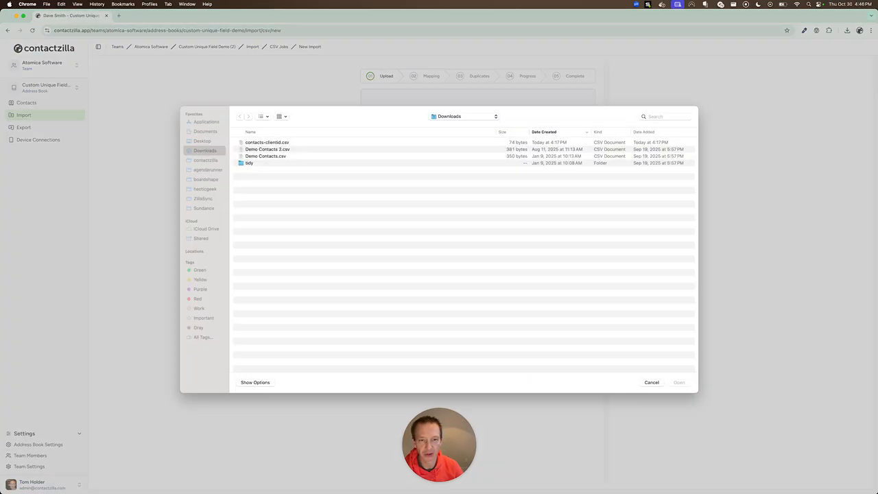
{"action": "double_click", "coordinate": [267, 144]}
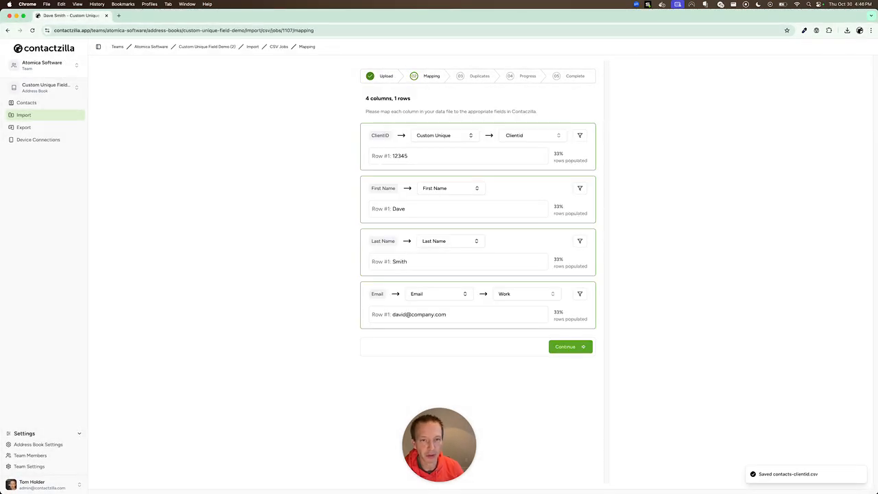
{"action": "left_click", "coordinate": [570, 346]}
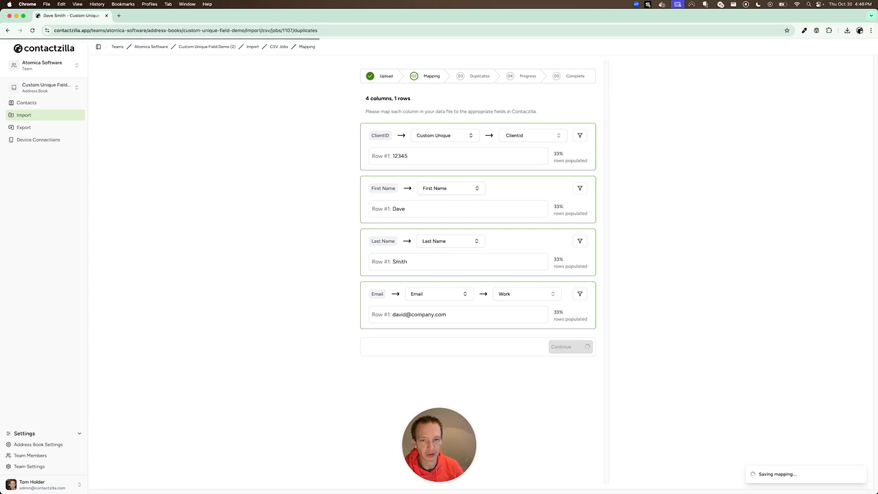
{"action": "left_click", "coordinate": [442, 131]}
{"action": "left_click", "coordinate": [412, 172]}
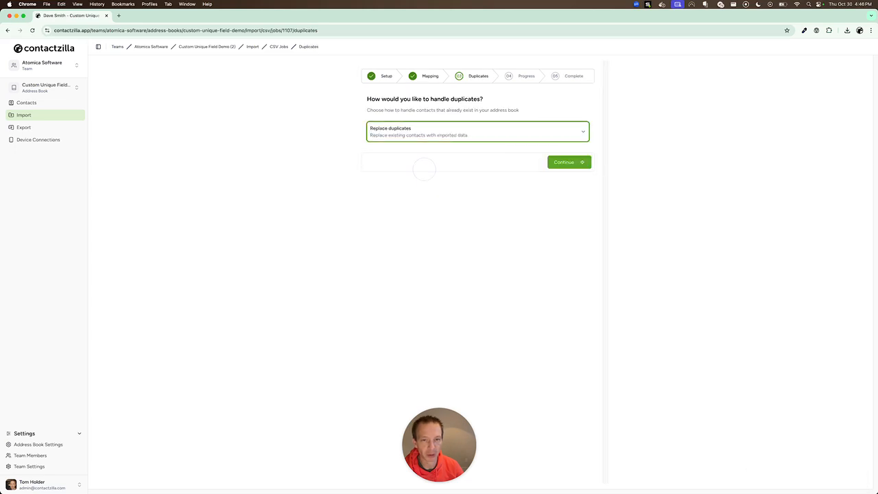
{"action": "left_click", "coordinate": [566, 162]}
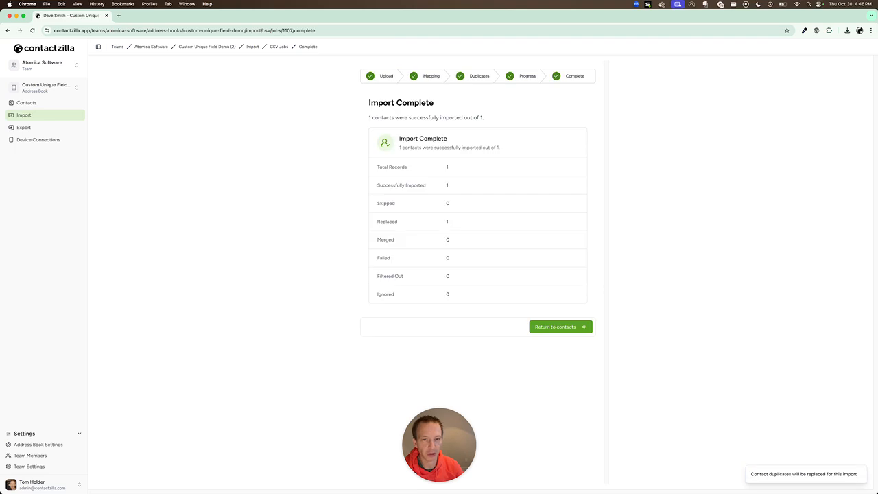
Confirm 1 record was replaced, then reload the contact to review its updated details
{"action": "double_click", "coordinate": [430, 219]}
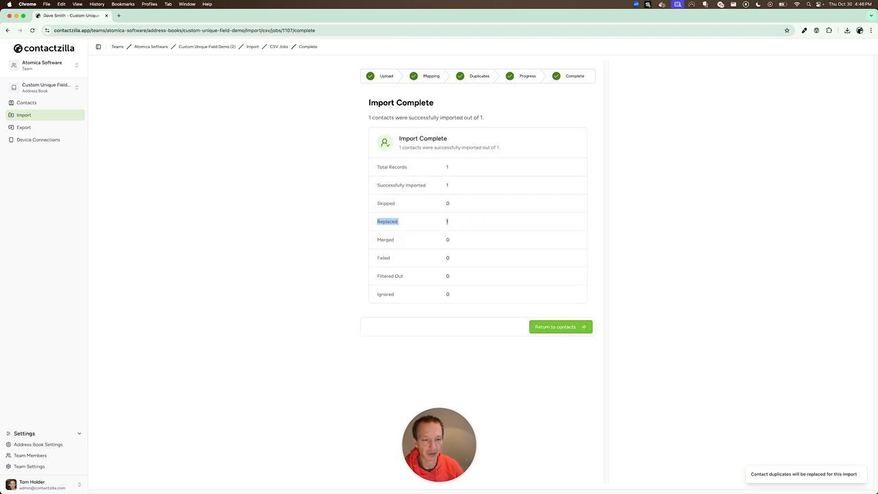
{"action": "left_click", "coordinate": [556, 326]}
{"action": "left_click", "coordinate": [197, 138]}
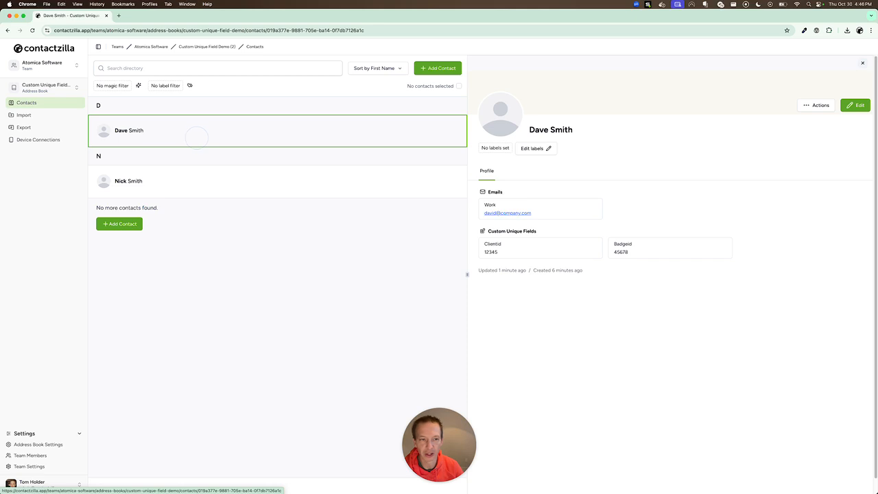
{"action": "left_click", "coordinate": [32, 30]}
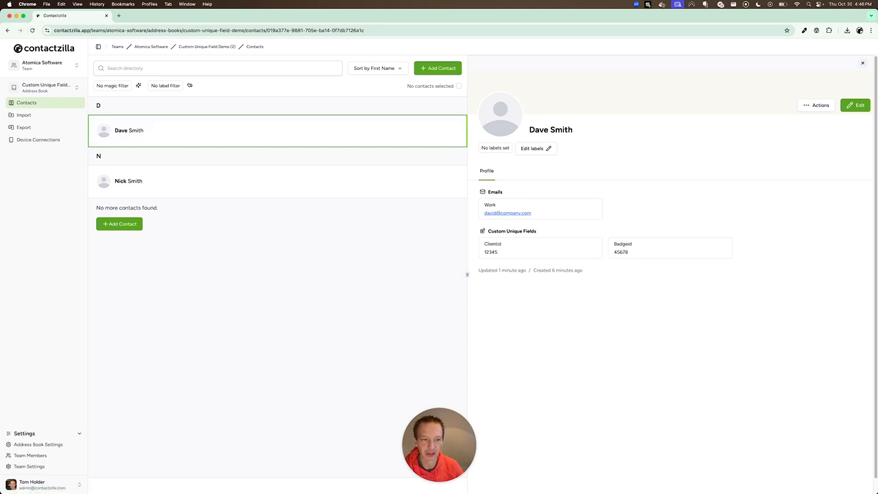